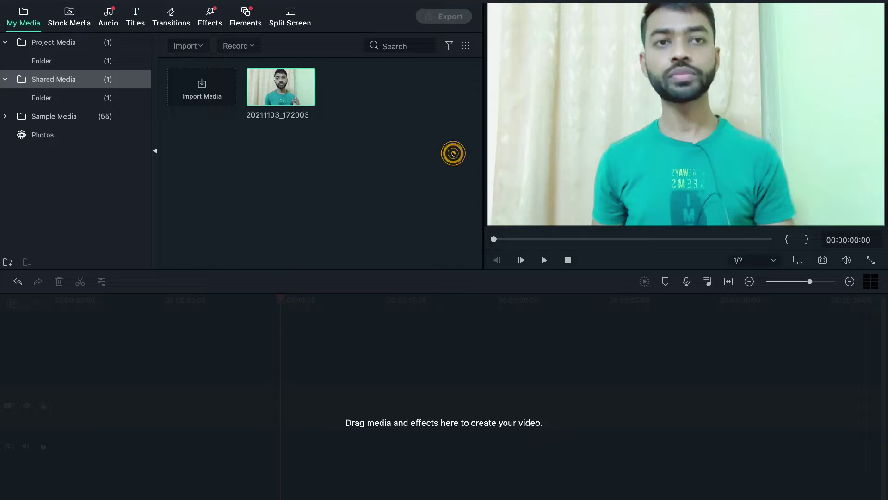
- Place clip 20211103_172003 on the first video track and park the playhead at 00:00:03:06
click(280, 204)
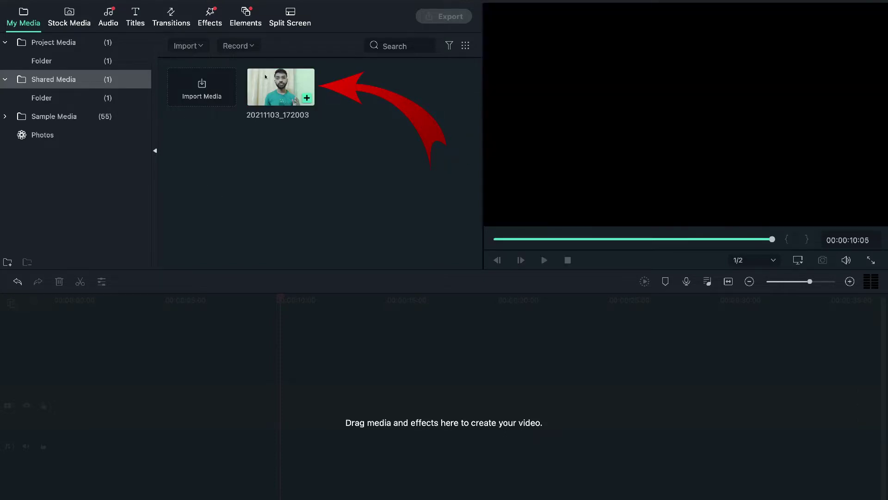
drag(273, 88, 56, 402)
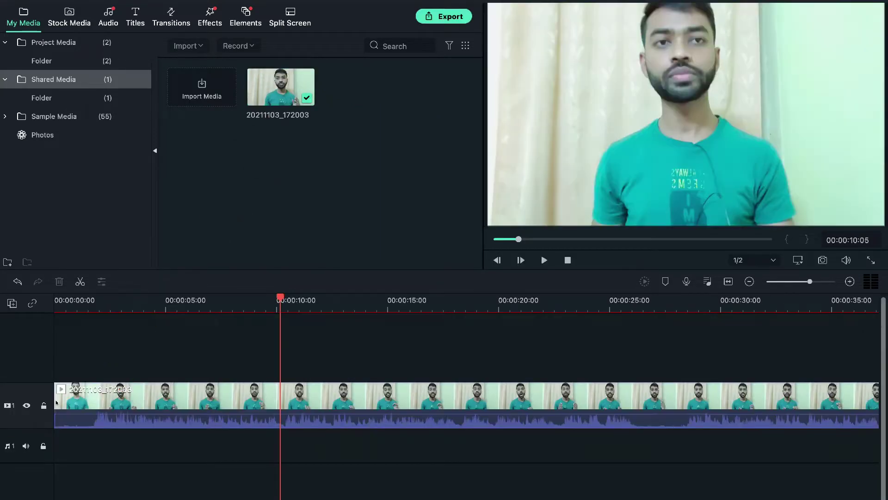
click(134, 300)
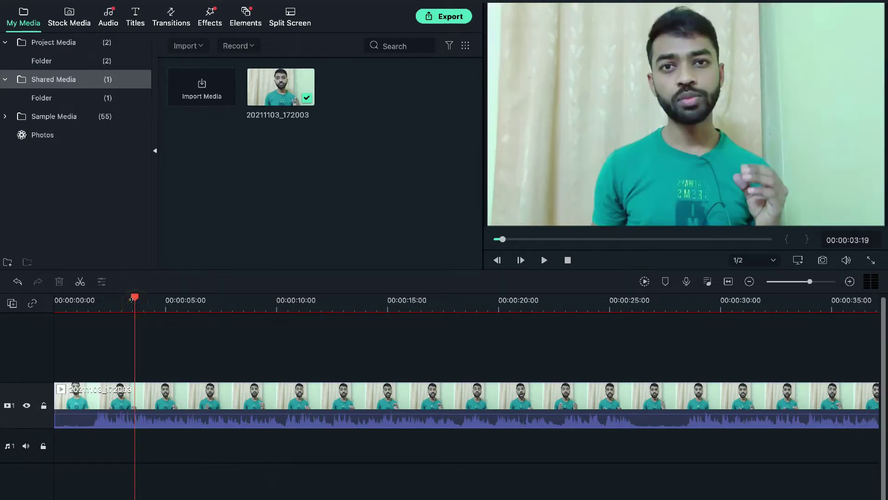
click(123, 300)
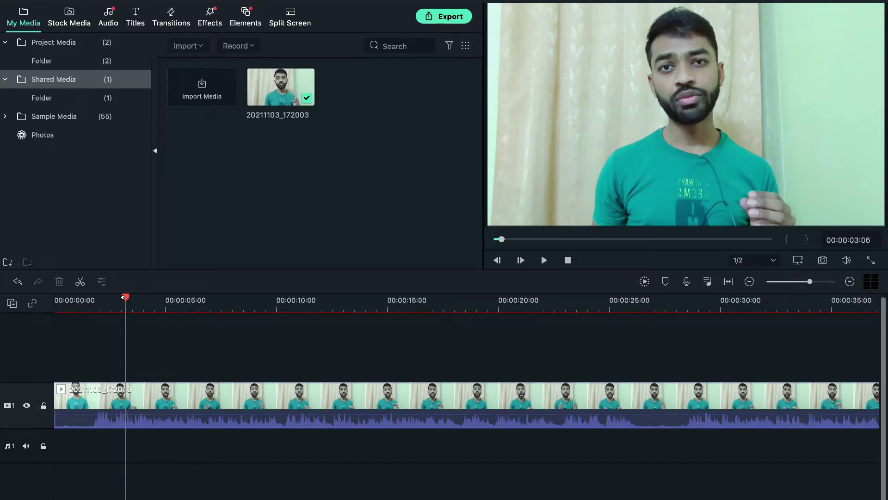
- Split the clip at the playhead, about 3 seconds in
drag(123, 297, 133, 302)
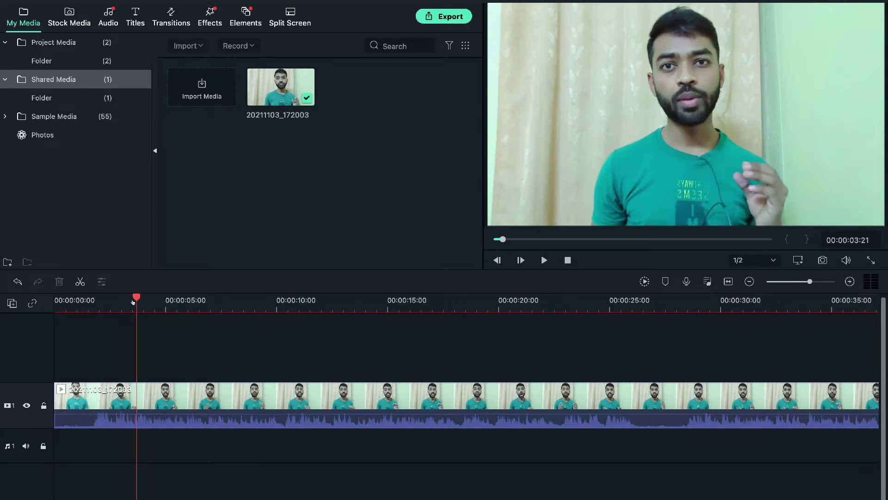
right_click(136, 391)
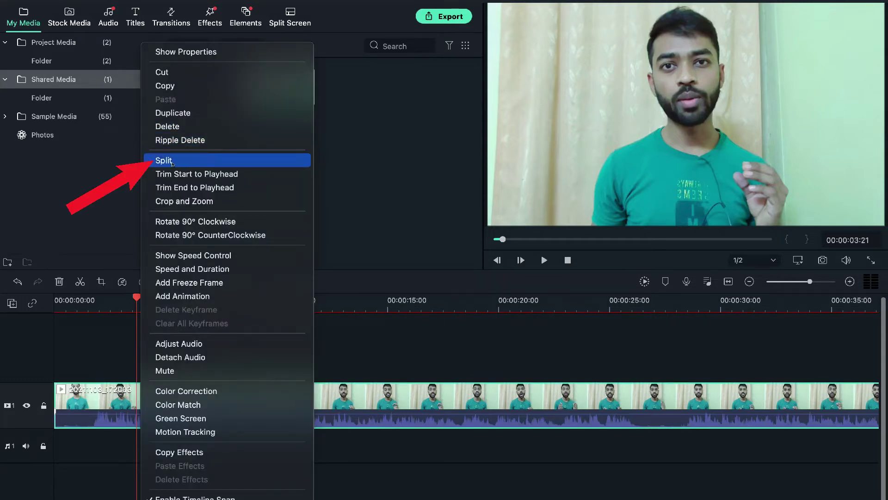
click(172, 162)
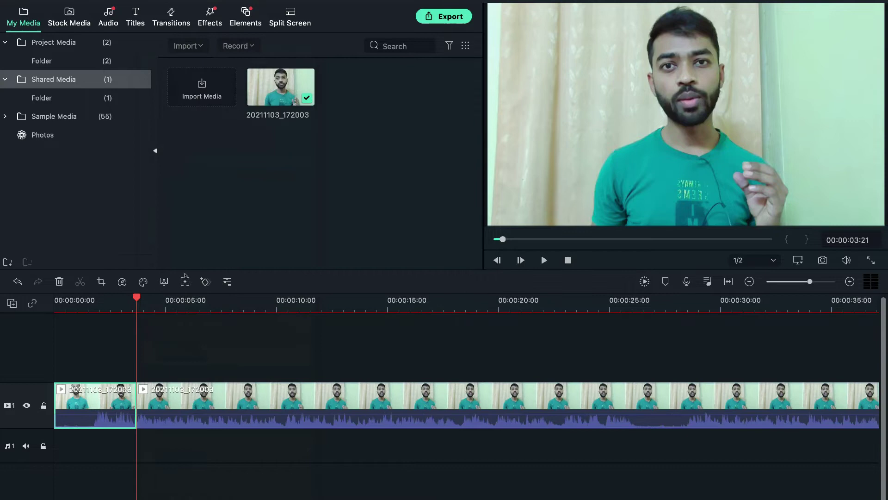
- Split the second part again at 00:00:10:06 with Ctrl+B
click(243, 302)
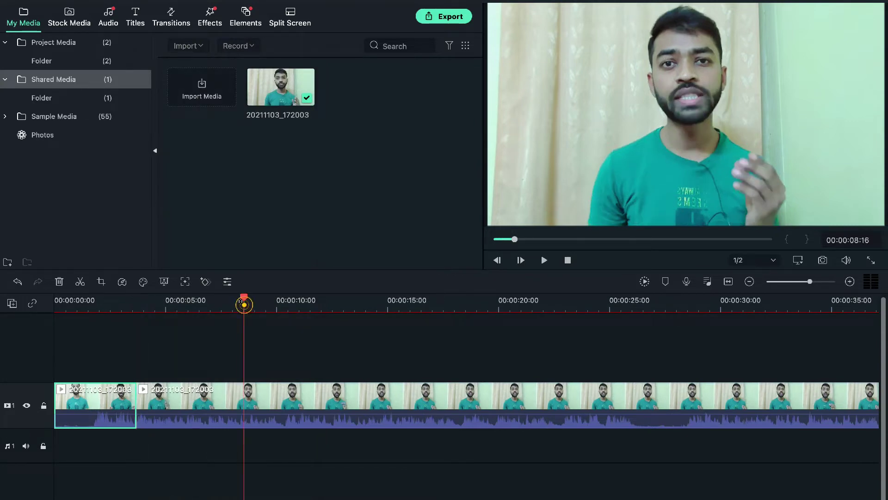
click(245, 390)
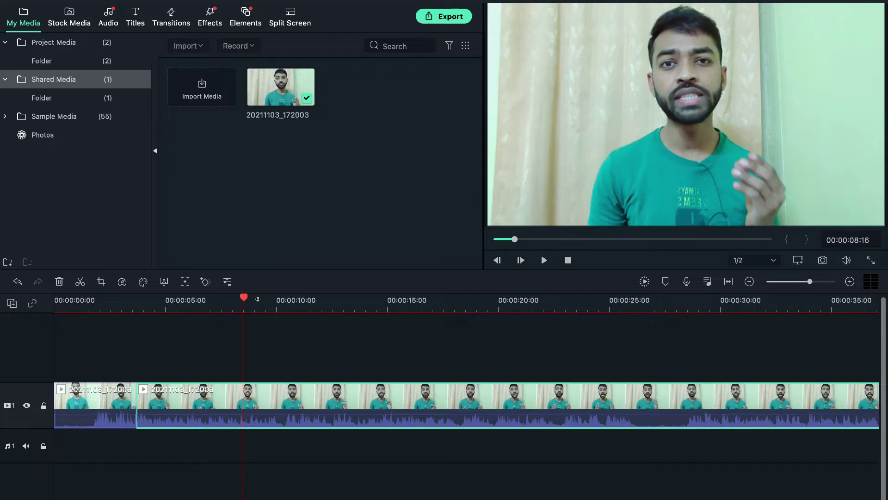
click(280, 300)
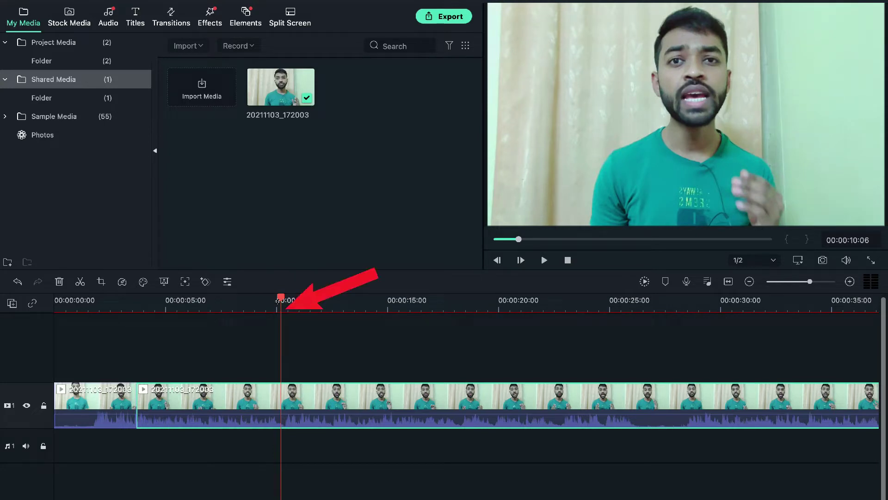
key(ctrl+b)
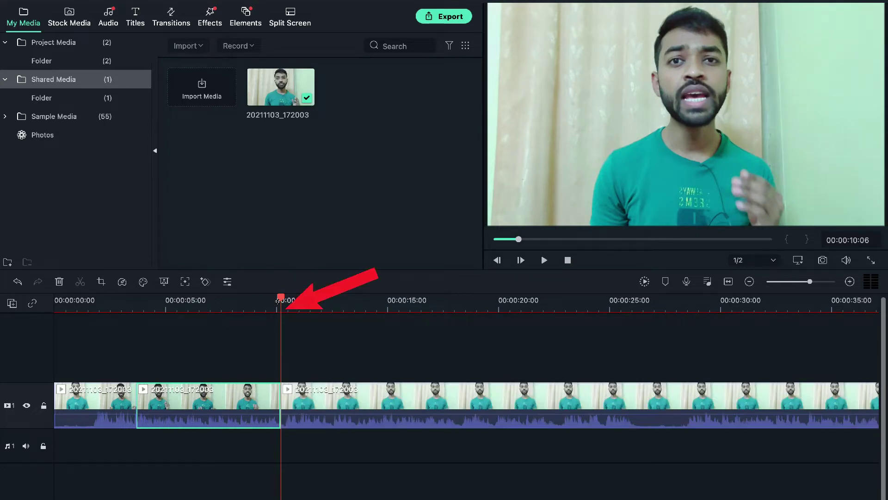
- Copy the middle section and paste it after the main clip near 00:01:56
right_click(228, 386)
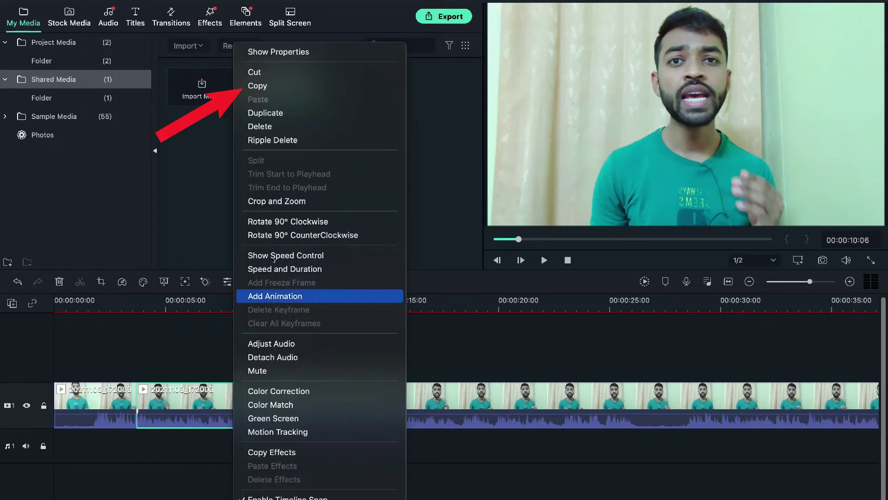
click(277, 90)
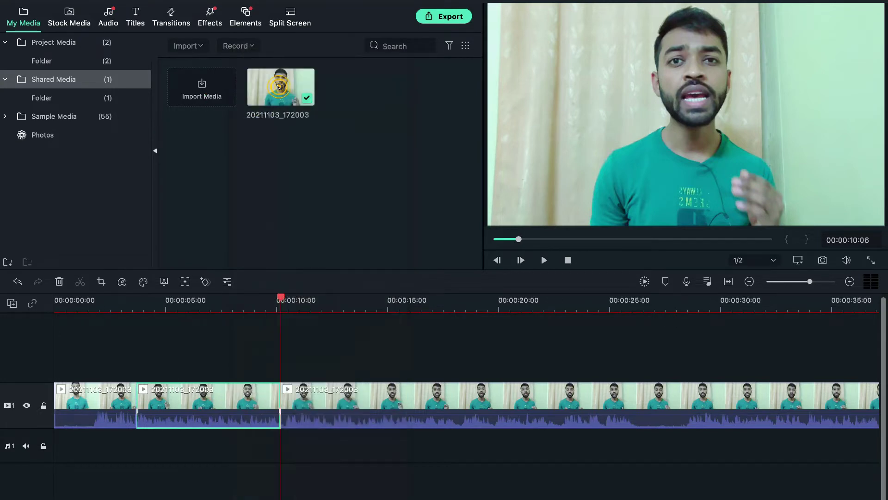
scroll(368, 301, down, 5)
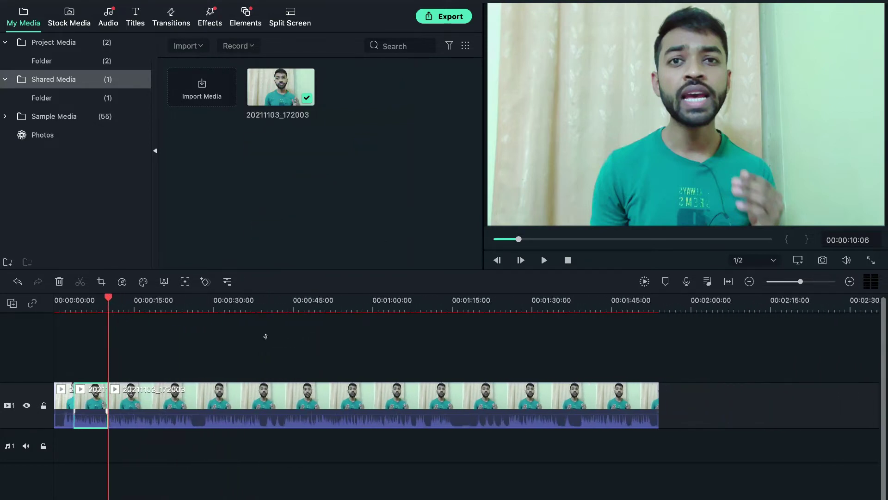
click(671, 300)
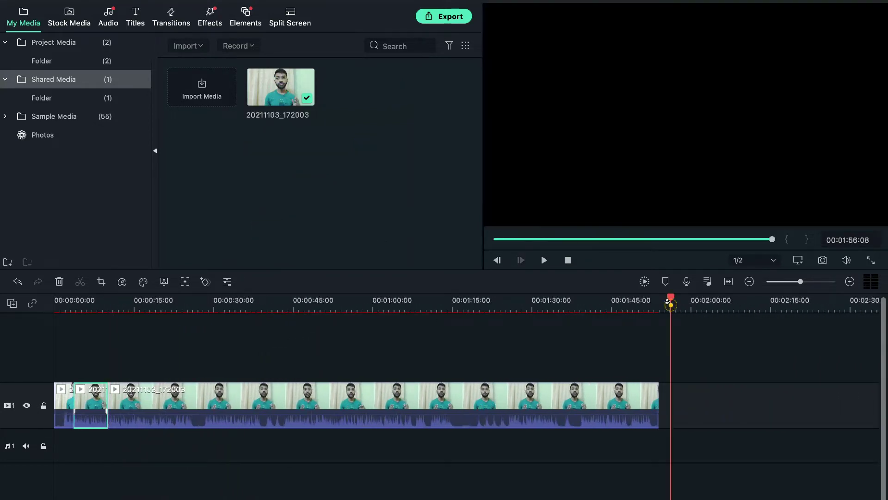
right_click(675, 395)
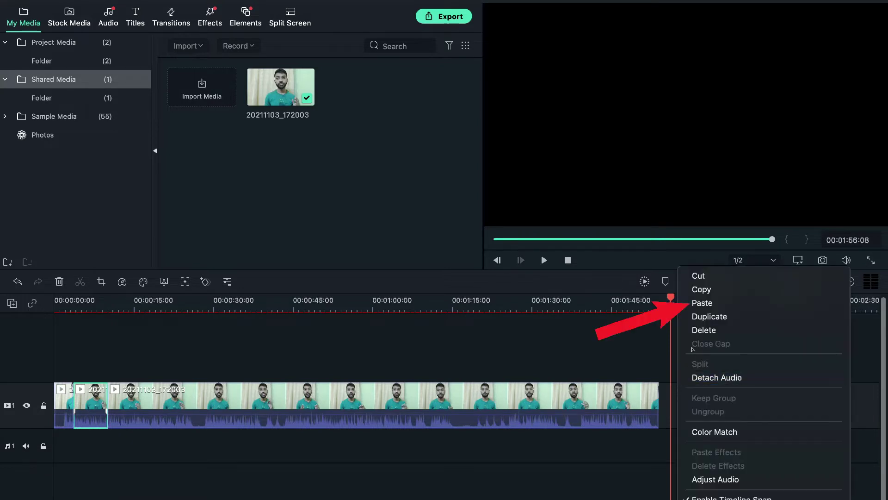
click(707, 303)
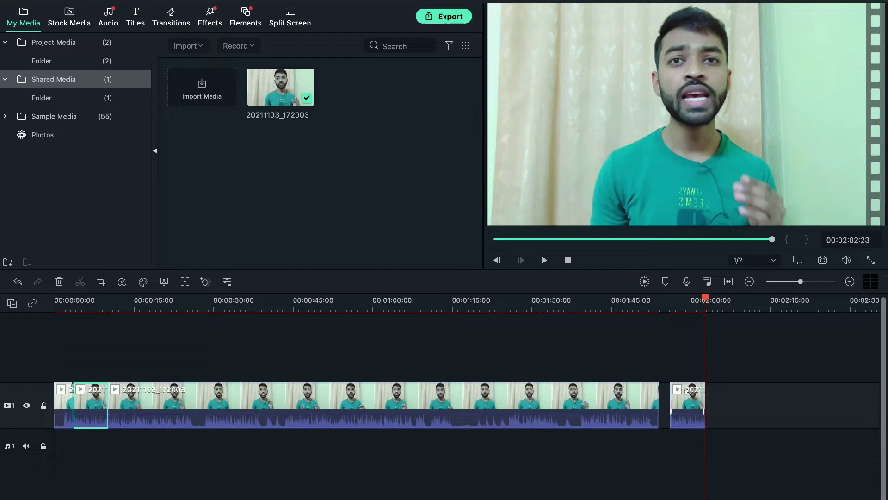
click(685, 303)
click(681, 390)
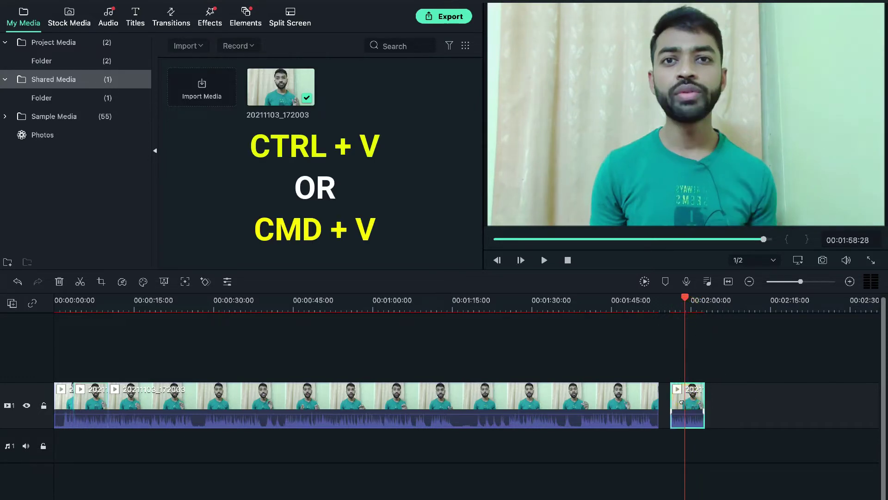
- Move the pasted copy onto track 2, directly above the original middle section
drag(681, 390, 127, 377)
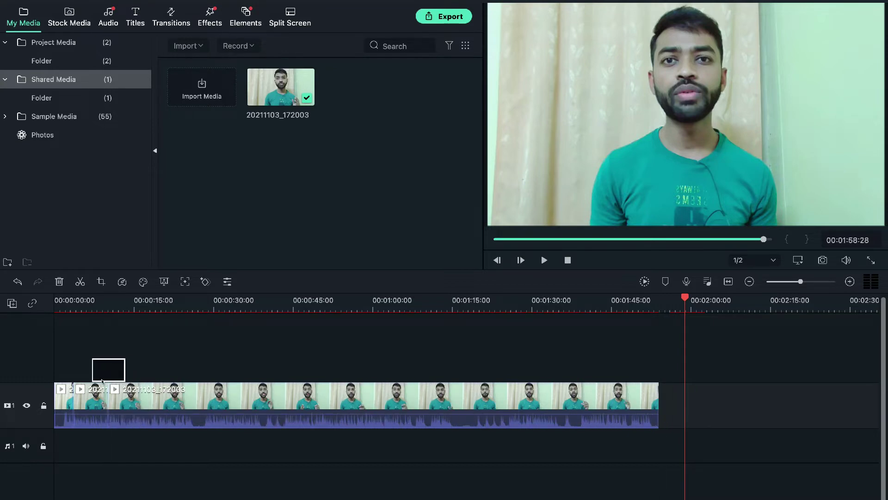
drag(102, 380, 93, 375)
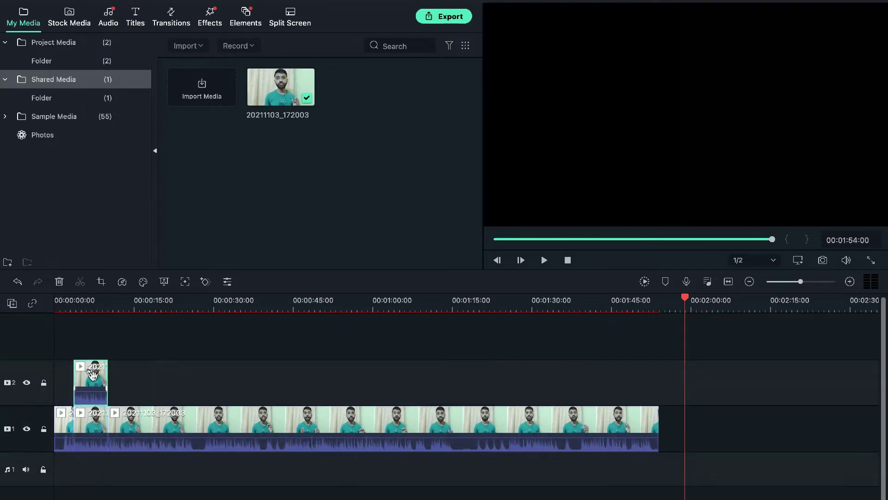
click(81, 300)
- Zoom into the timeline and park the playhead at 00:00:03:19, the track-2 clip's start
scroll(138, 324, up, 3)
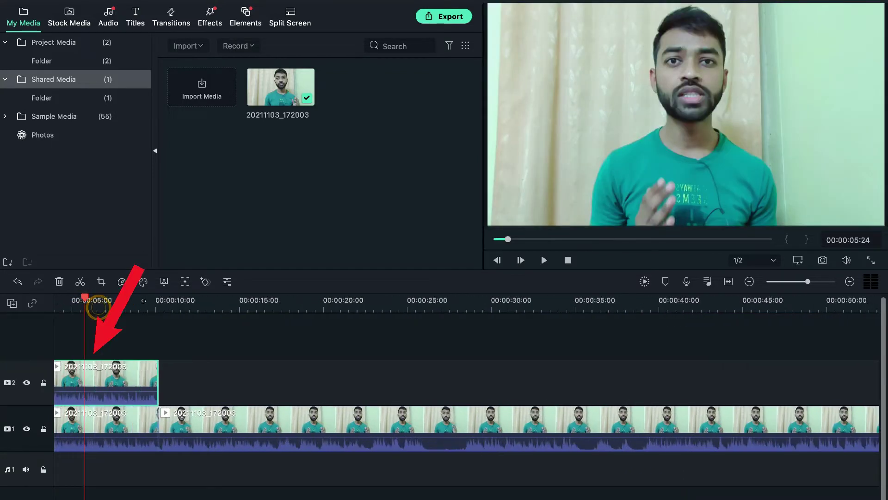
scroll(208, 298, up, 3)
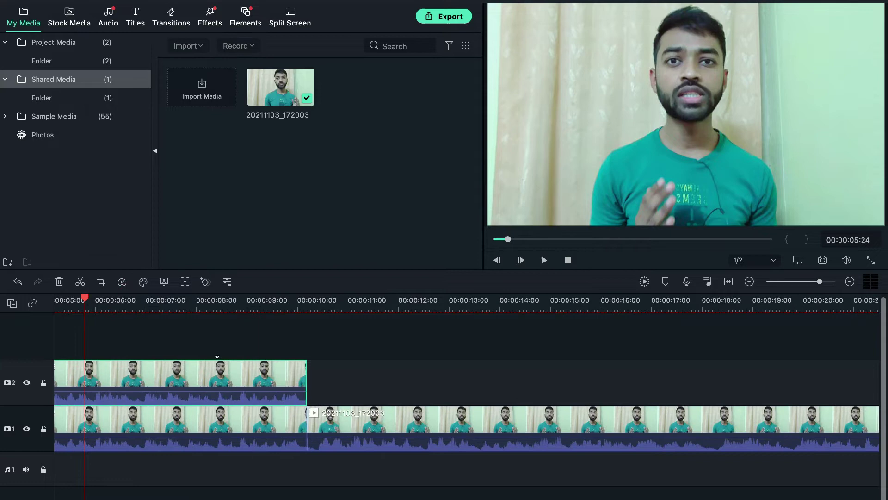
scroll(217, 356, left, 2)
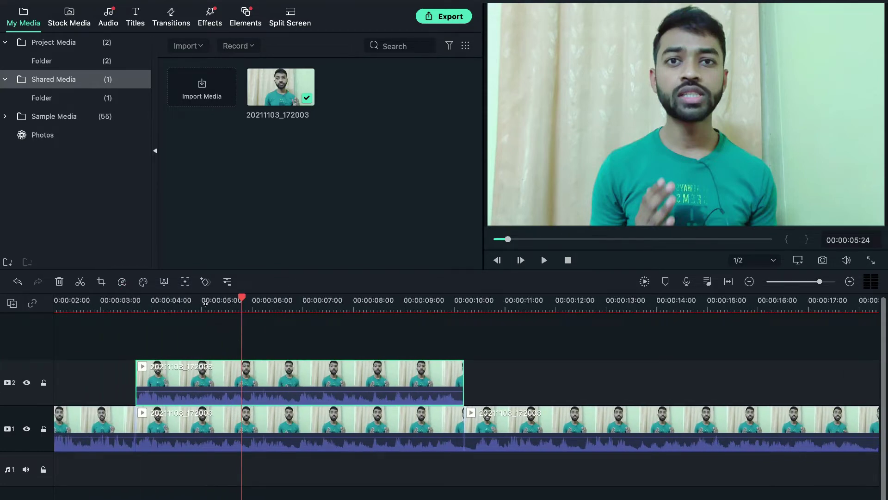
scroll(181, 321, up, 3)
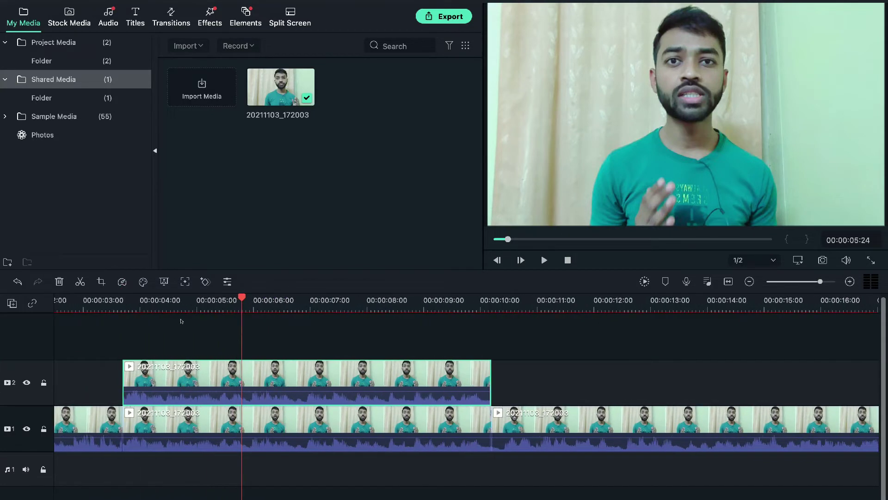
click(125, 302)
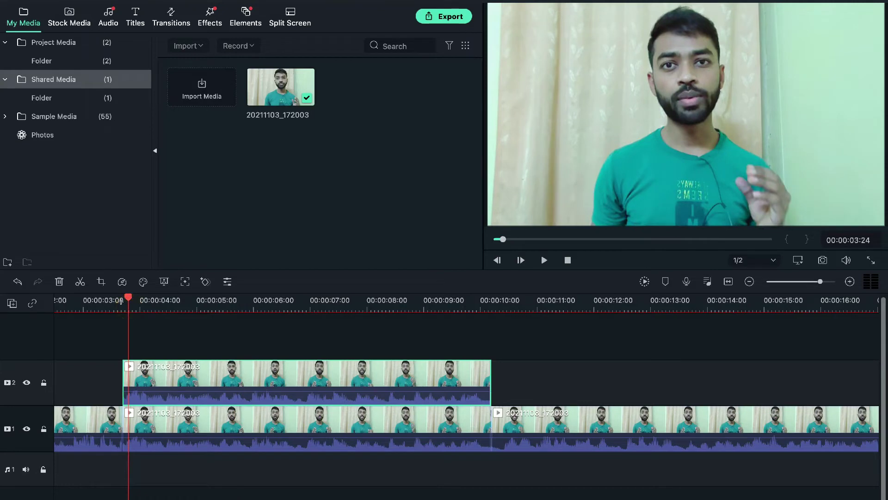
click(119, 301)
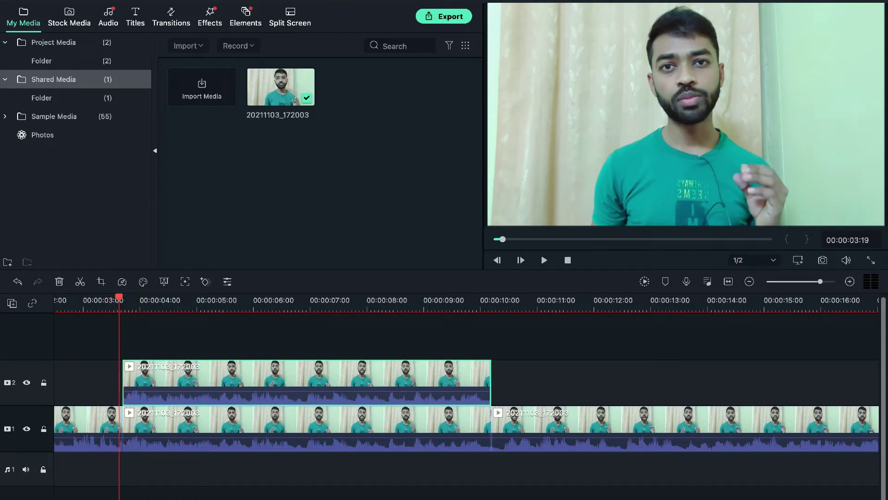
- Drag the Utility group's Image Mask effect onto the track-2 copy and select that clip
click(211, 17)
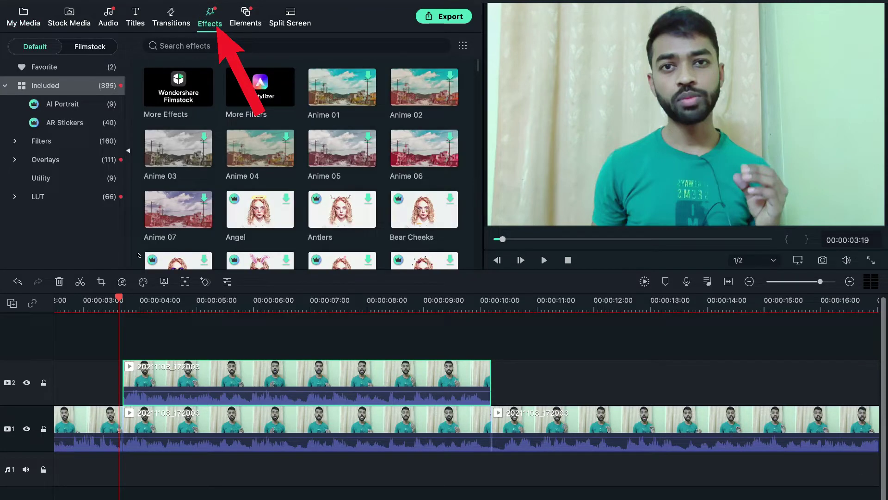
click(77, 174)
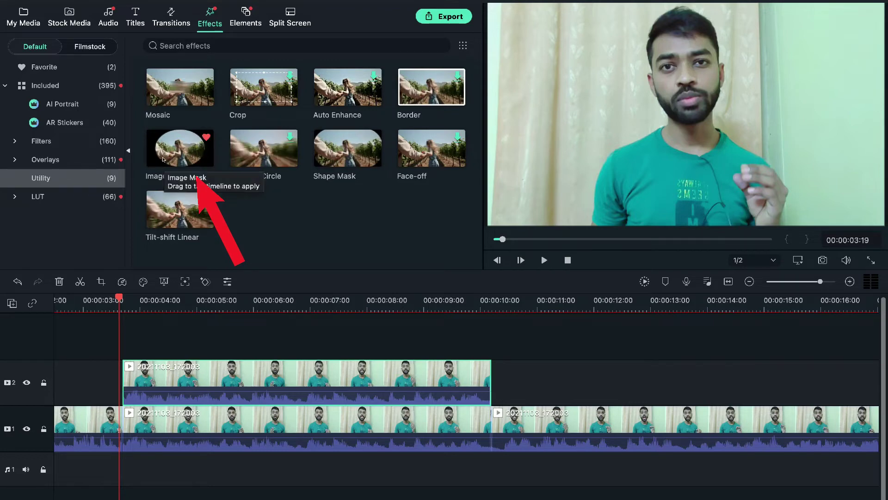
click(181, 156)
drag(181, 156, 167, 367)
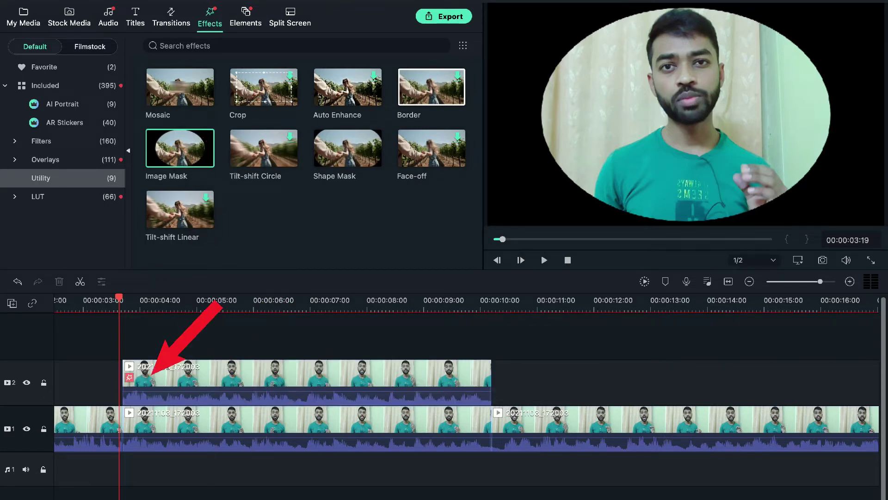
click(194, 412)
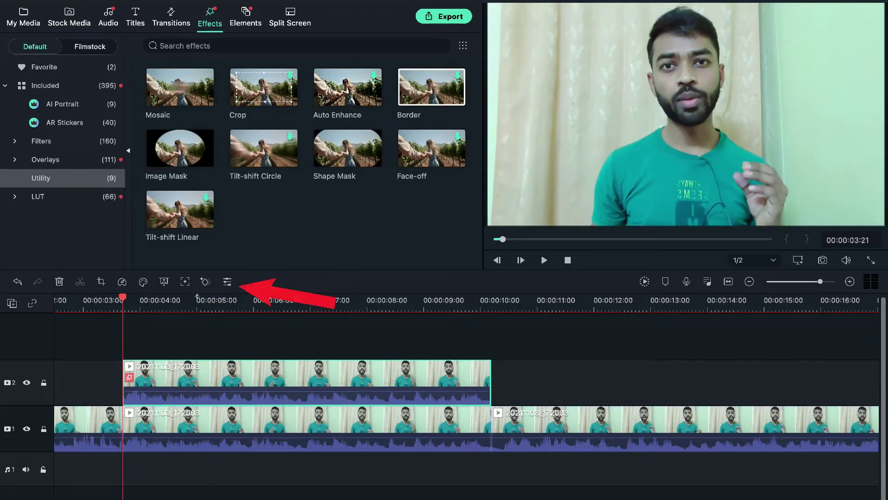
- In the track-2 clip's Video settings, choose the circle shape as the Image Mask path
click(227, 281)
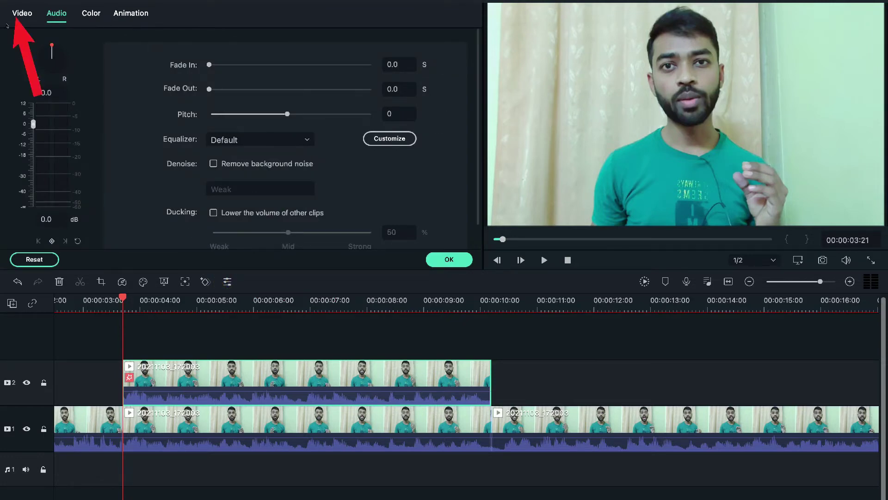
click(22, 13)
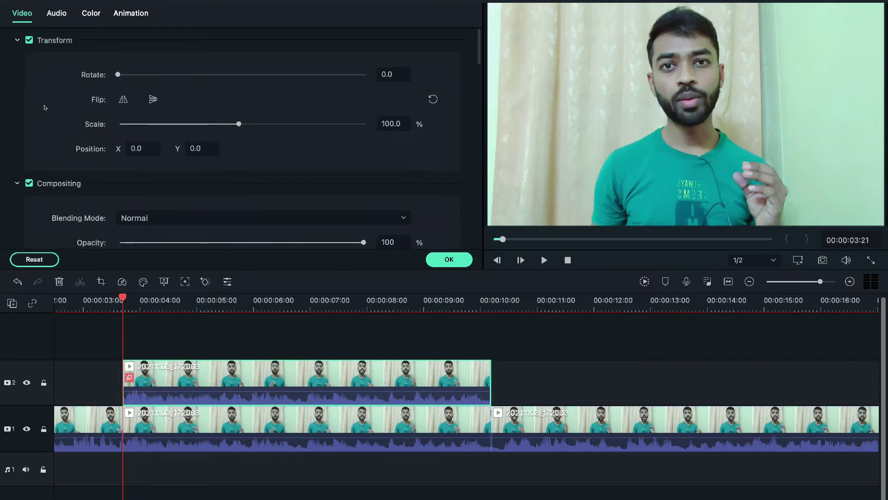
scroll(46, 111, down, 5)
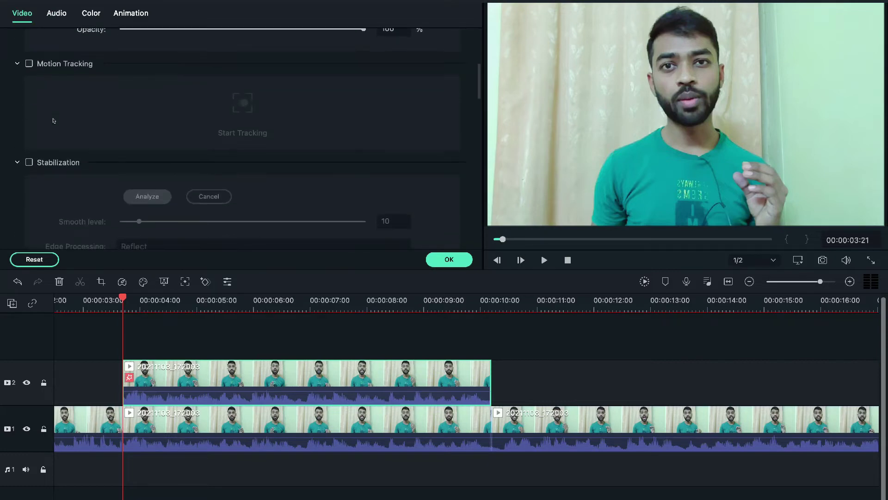
scroll(54, 121, down, 10)
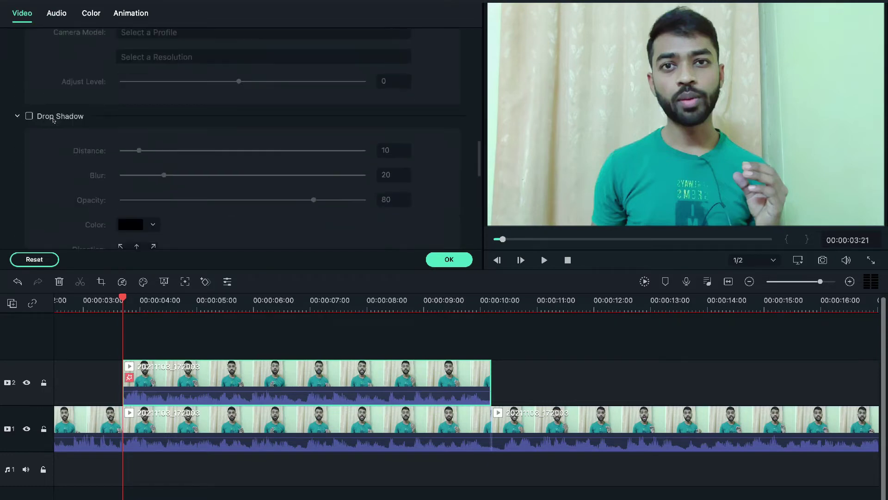
scroll(54, 120, down, 10)
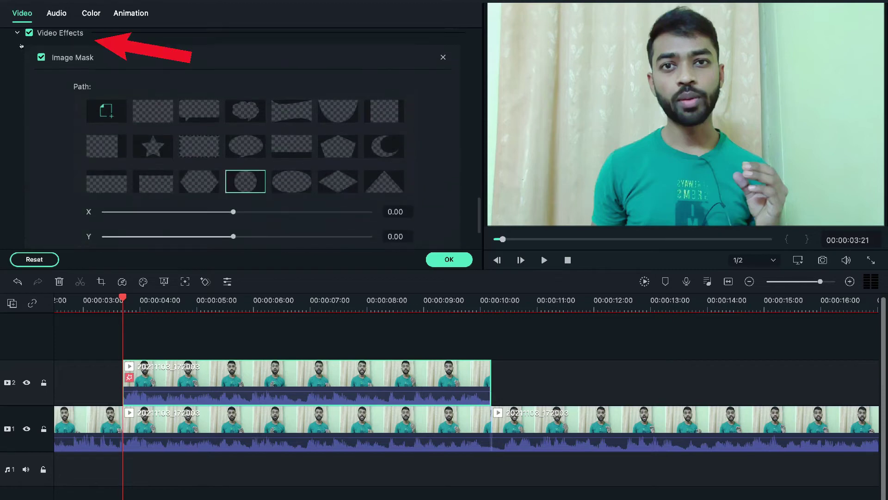
scroll(41, 69, up, 1)
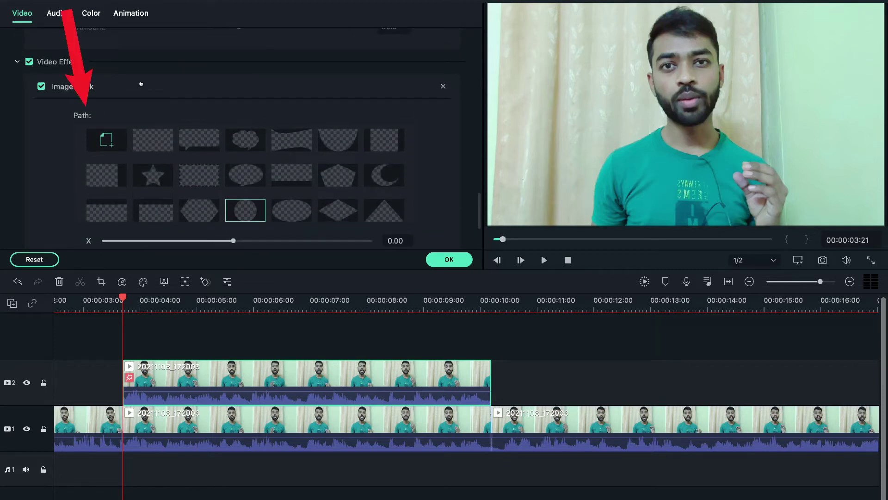
scroll(124, 93, down, 1)
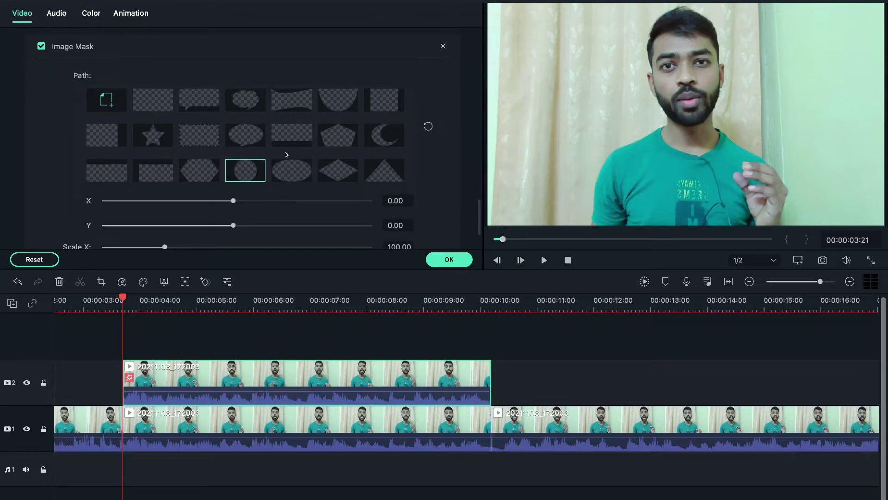
scroll(287, 154, down, 3)
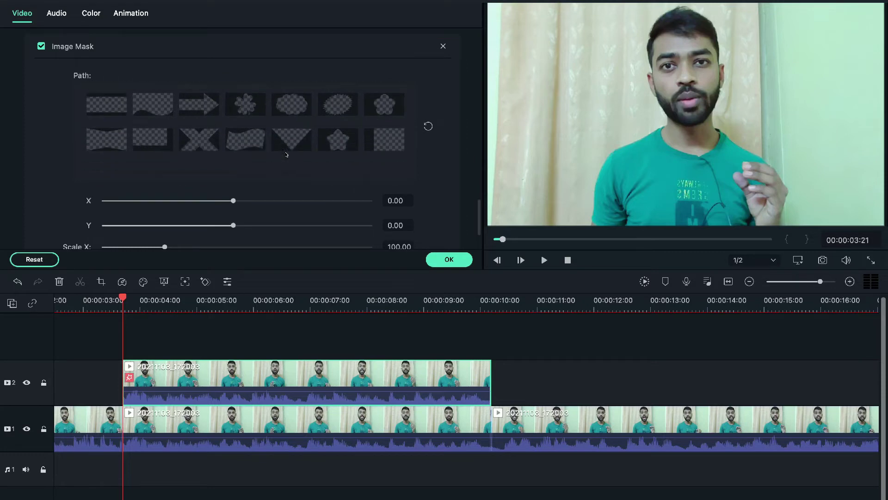
scroll(286, 154, up, 3)
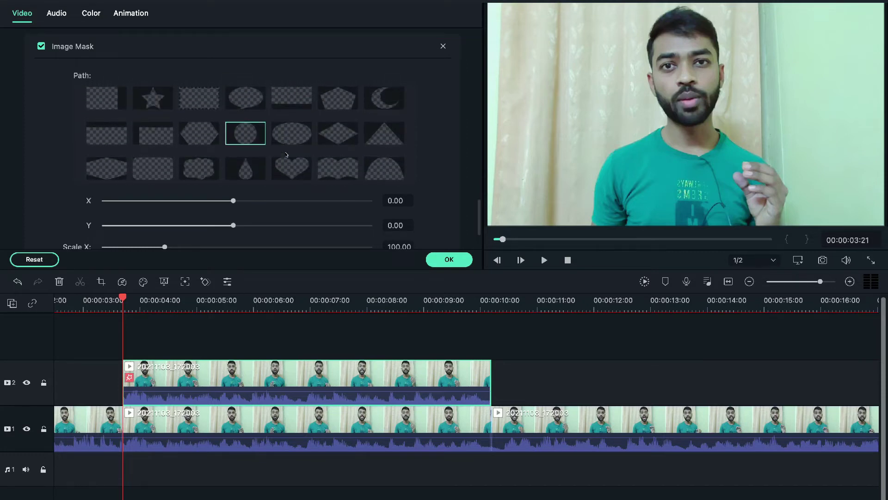
scroll(287, 154, up, 1)
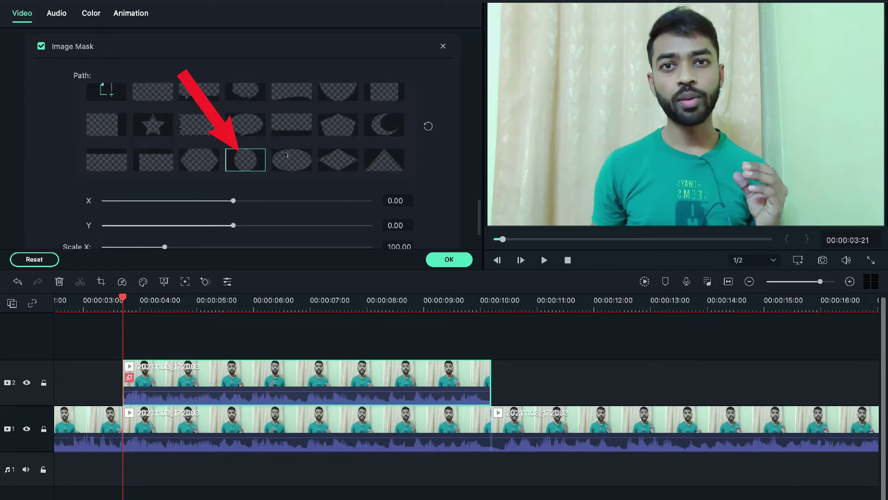
click(256, 161)
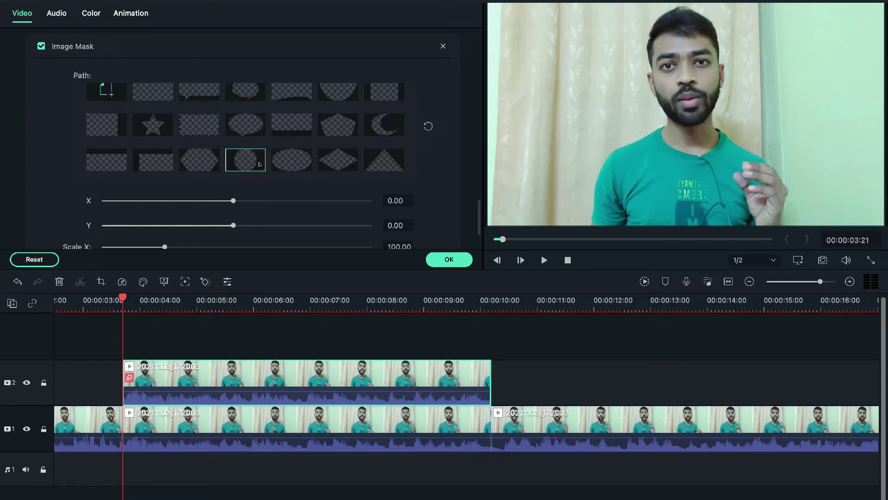
scroll(258, 156, down, 1)
- Keep the circle mask and hide track 1 so only the oval overlay shows on black
click(254, 148)
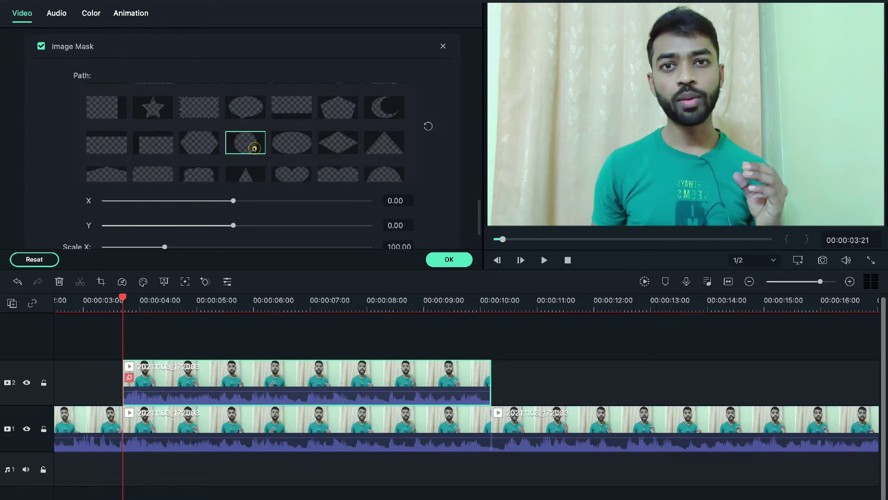
click(23, 425)
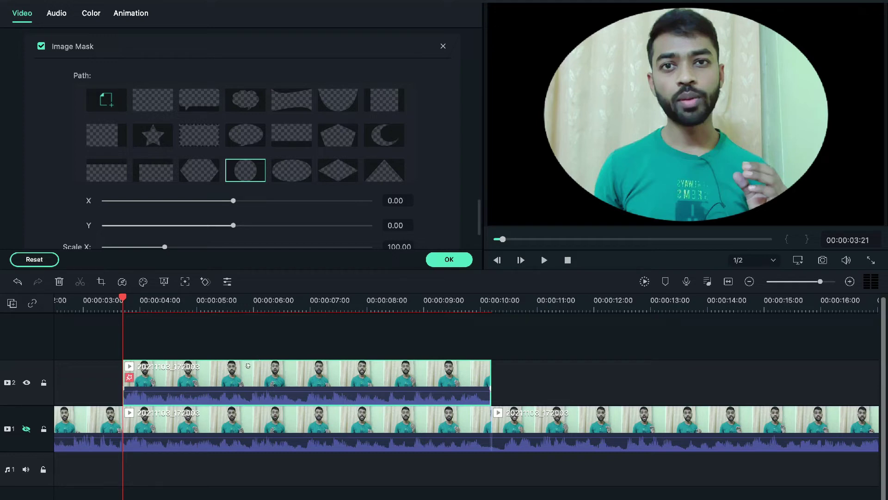
- Fit the circle mask around the face: X -8.30, Y 220.74, Scale X 42.71, Scale Y 59.35
scroll(334, 230, down, 3)
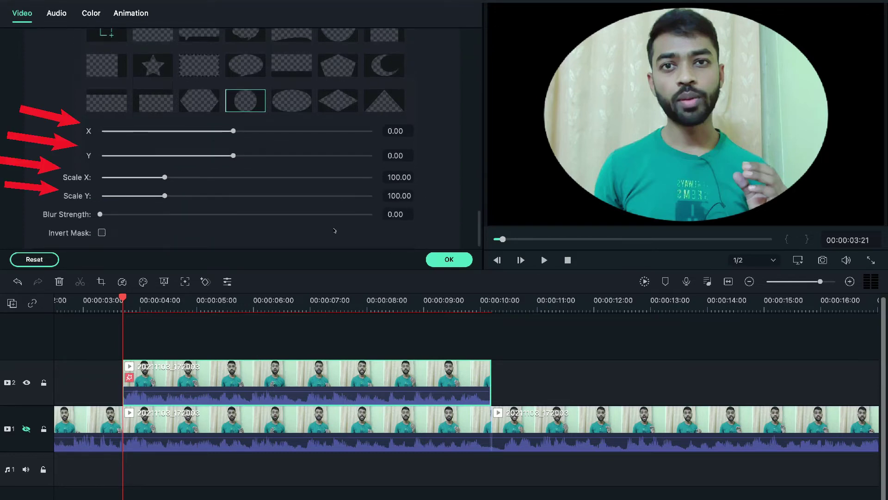
scroll(334, 230, down, 1)
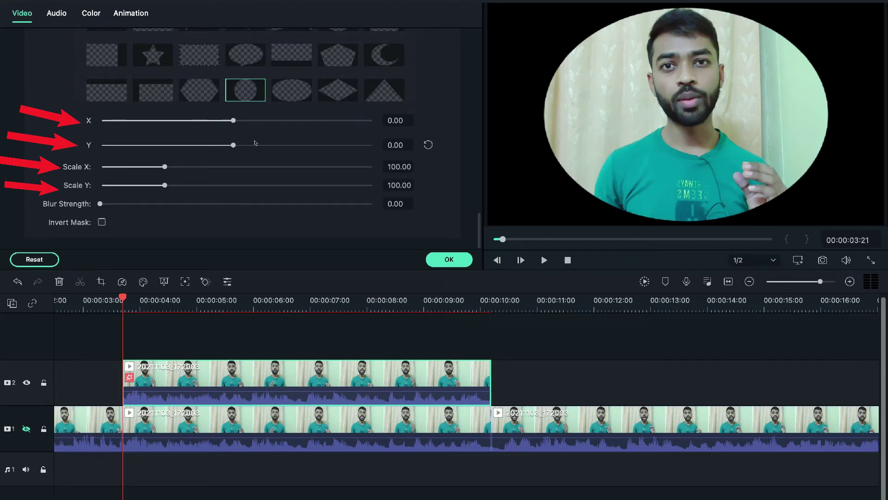
drag(233, 121, 238, 144)
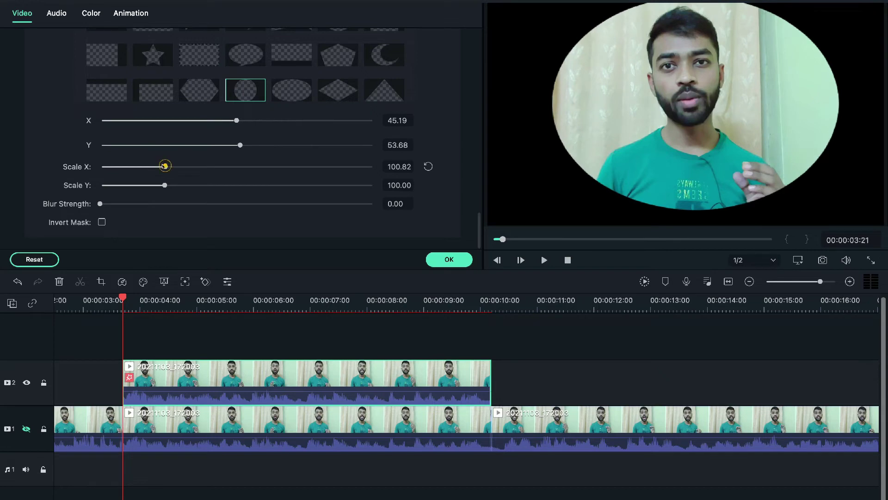
drag(164, 166, 129, 186)
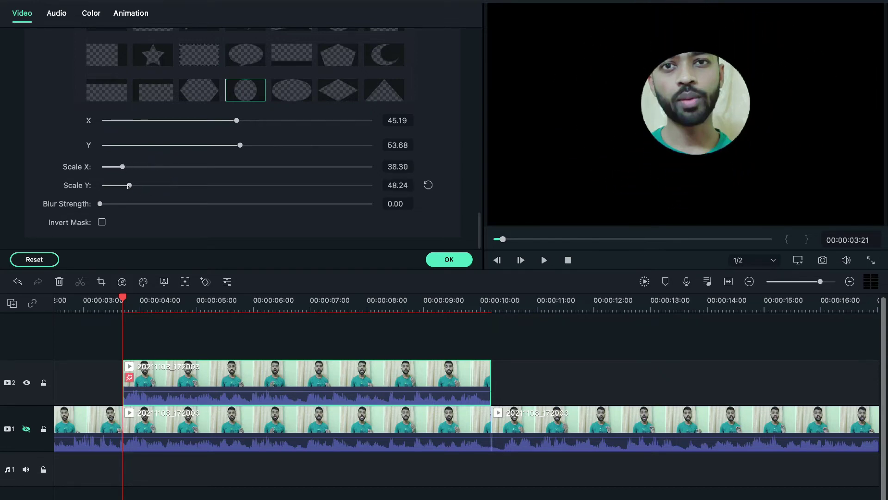
drag(240, 144, 257, 145)
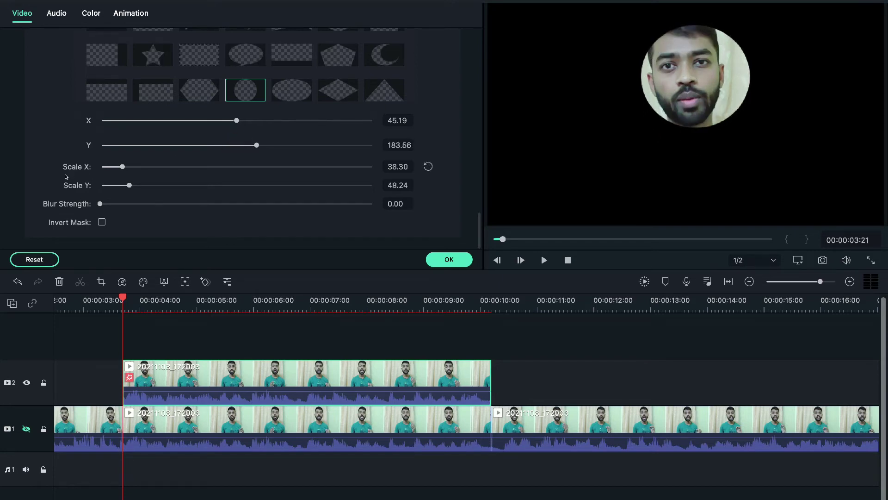
drag(130, 185, 137, 185)
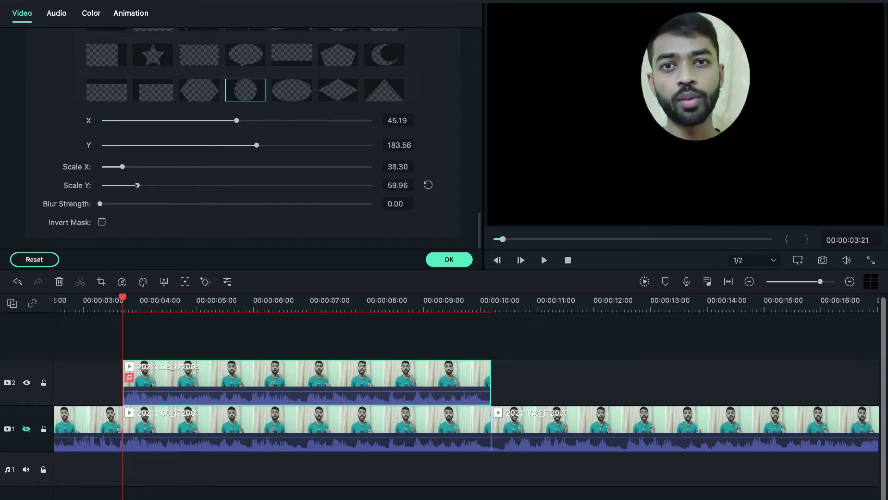
drag(250, 147, 232, 122)
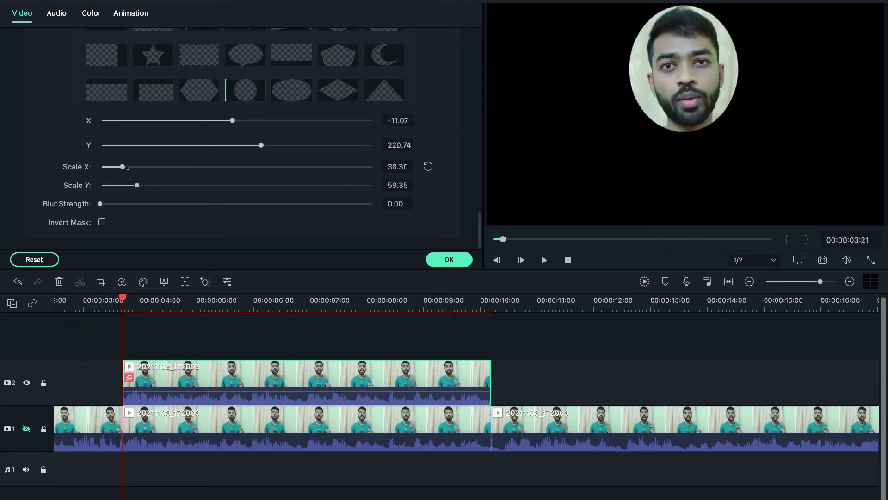
drag(123, 167, 125, 168)
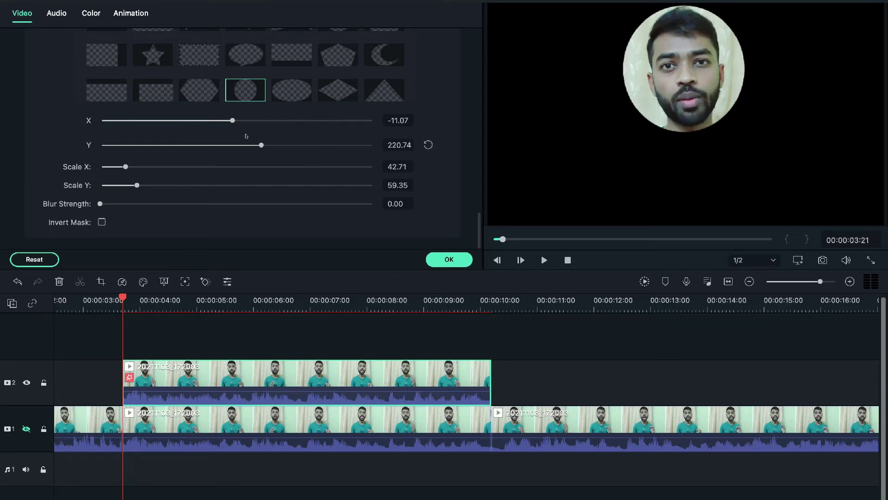
drag(232, 121, 232, 122)
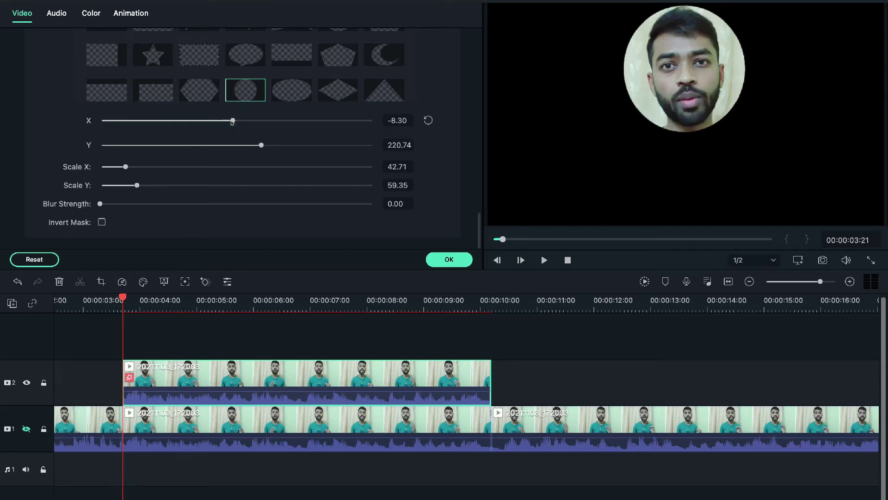
- Set the mask's Scale X to 48.53 and its Blur Strength to 100
click(128, 167)
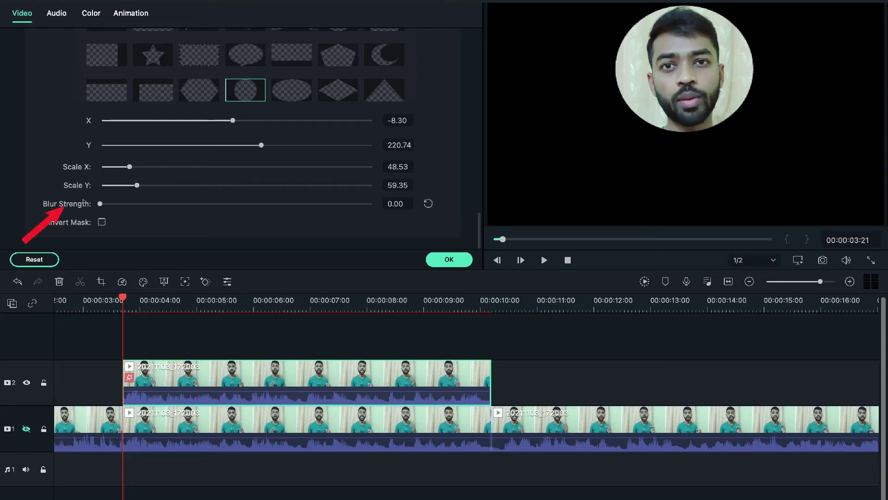
drag(100, 203, 372, 203)
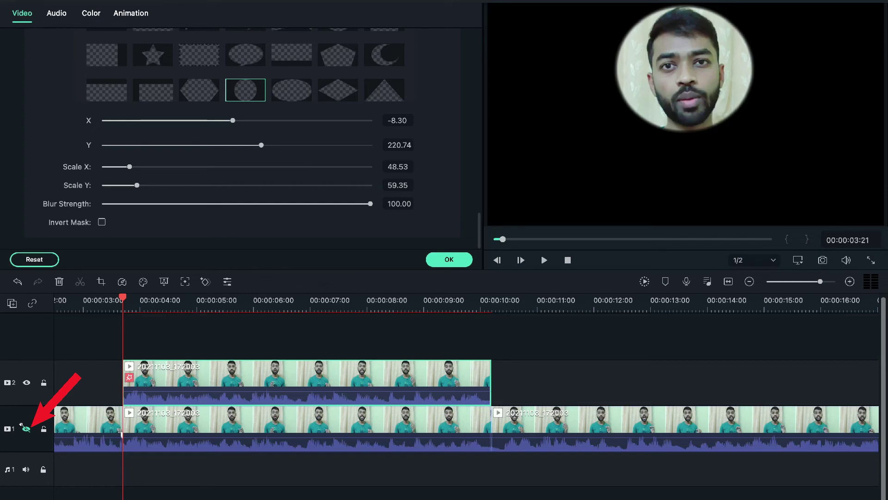
- Show track 1 again and scale up the masked face overlay in the preview
click(26, 429)
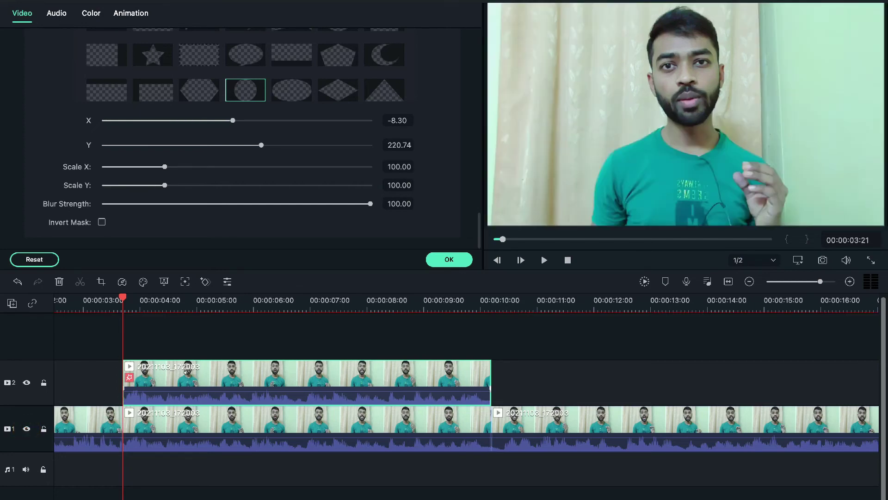
click(186, 372)
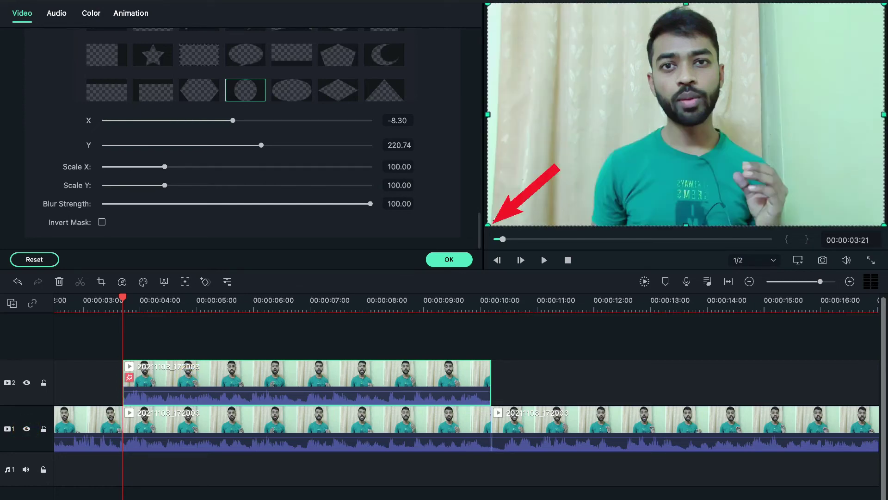
drag(488, 222, 402, 277)
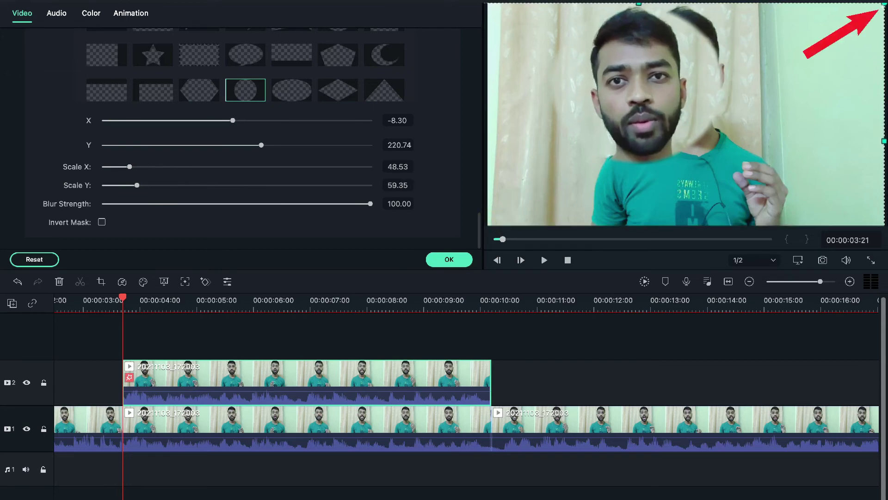
drag(880, 2, 866, 2)
- Position the enlarged face overlay over the speaker's head and drop it in place
drag(623, 119, 653, 131)
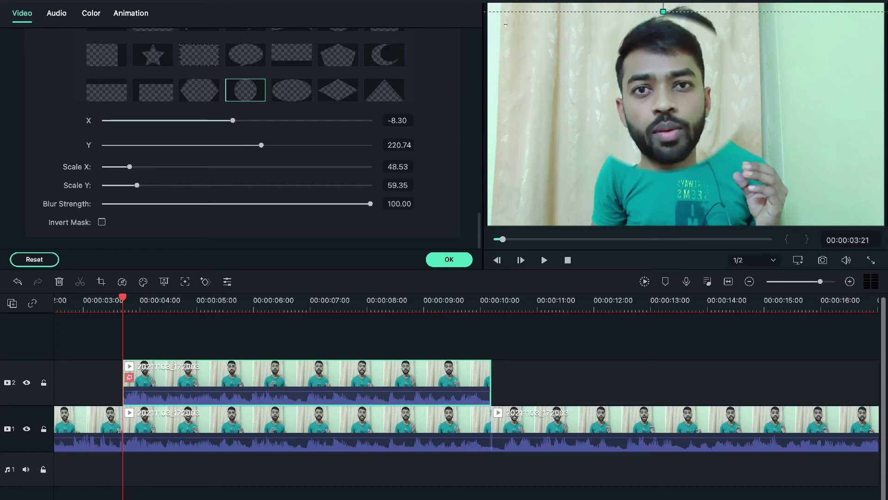
drag(509, 25, 679, 53)
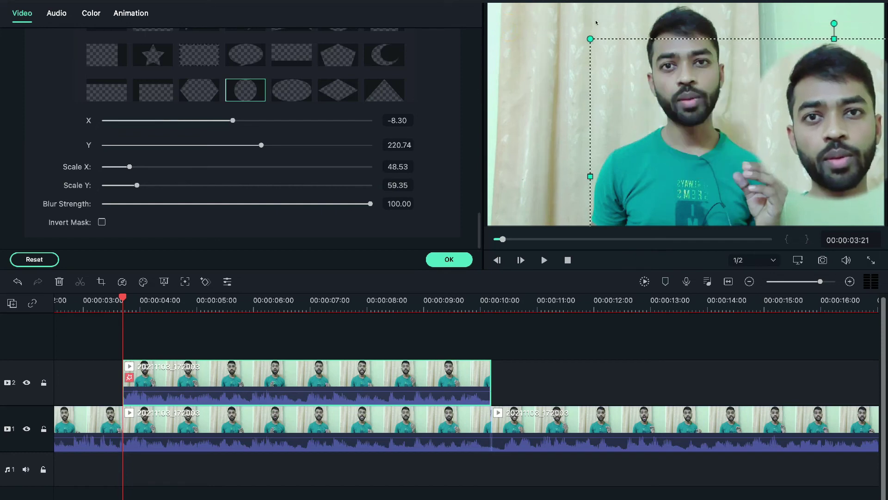
drag(774, 109, 661, 59)
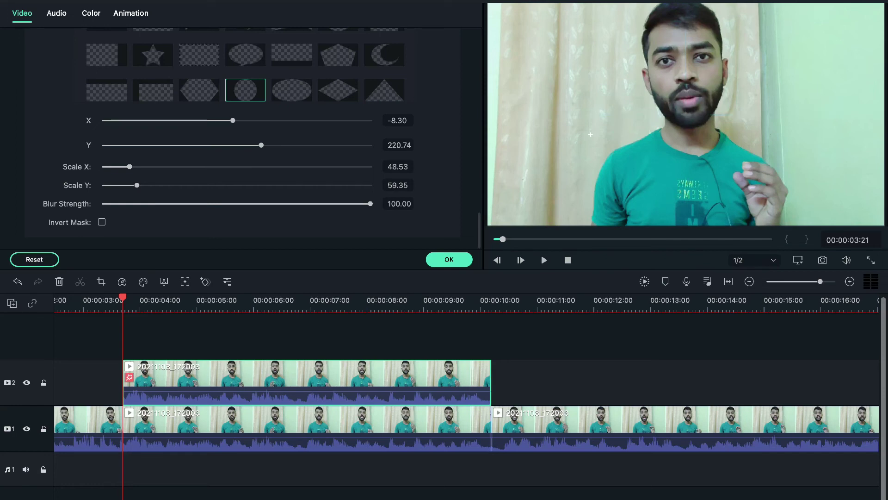
drag(542, 121, 565, 135)
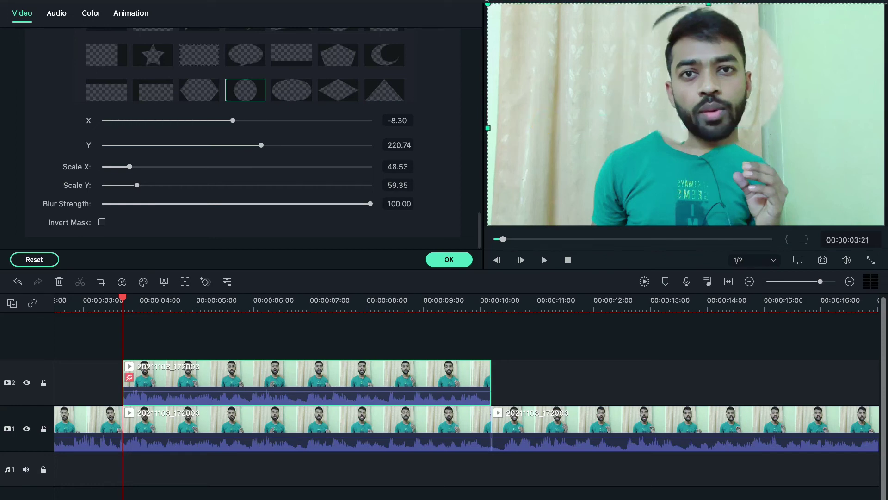
click(486, 3)
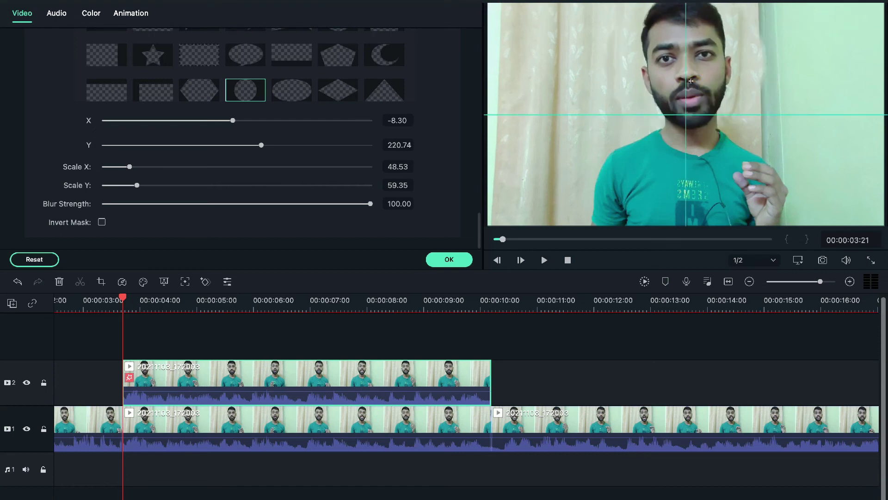
- Confirm the circular mask and play back the big-head composite from 00:00:03
click(449, 259)
click(234, 302)
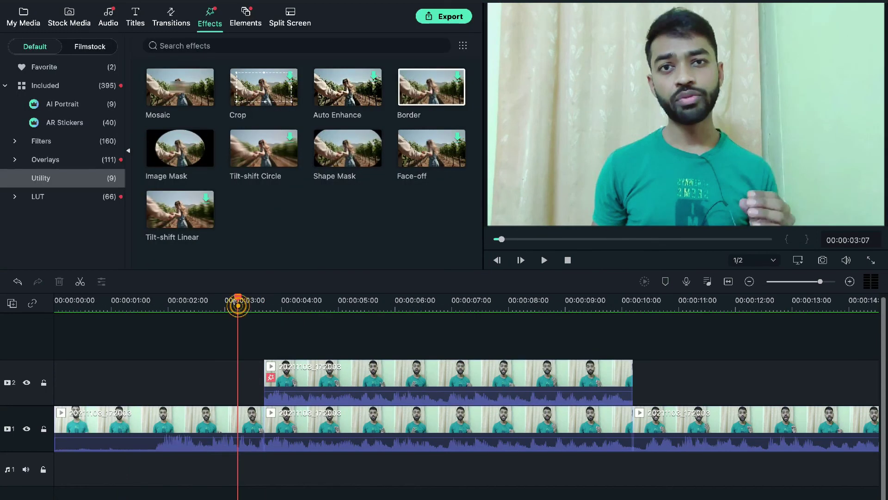
key(space)
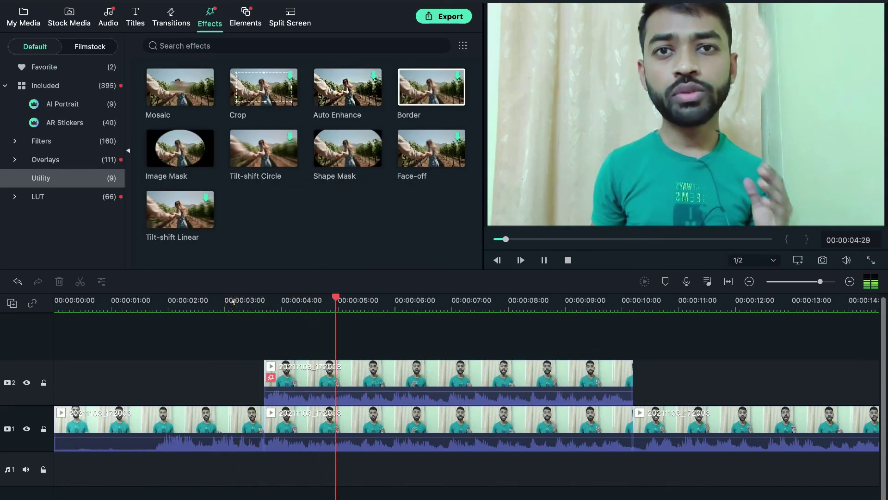